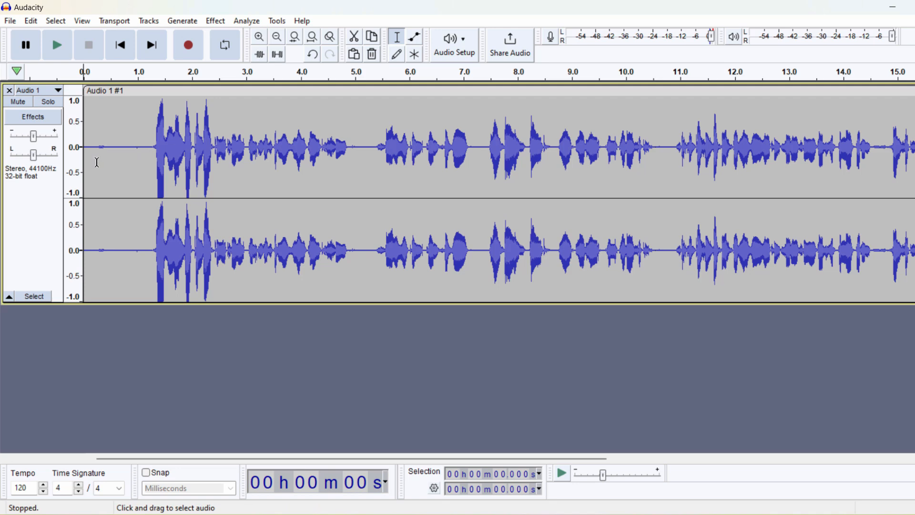
# Step: Play the recording from the start and stop playback
pyautogui.click(129, 170)
pyautogui.press('space')
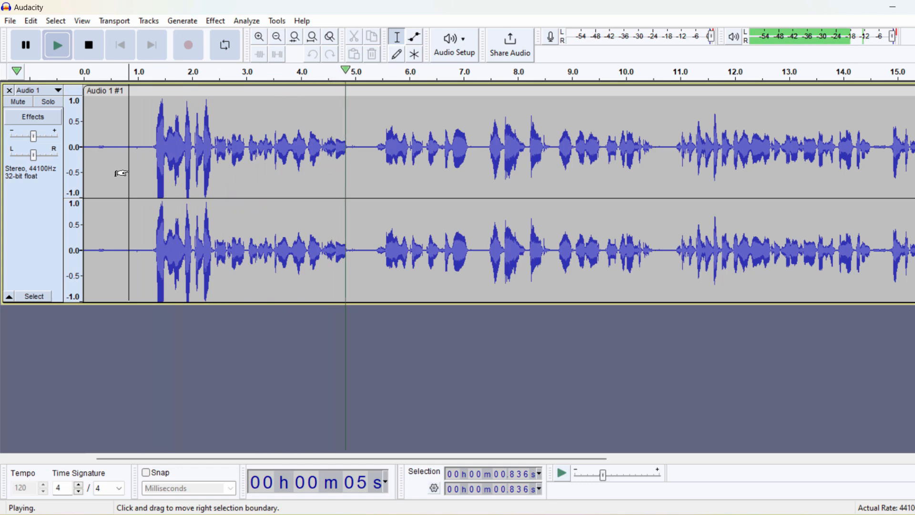
pyautogui.press('space')
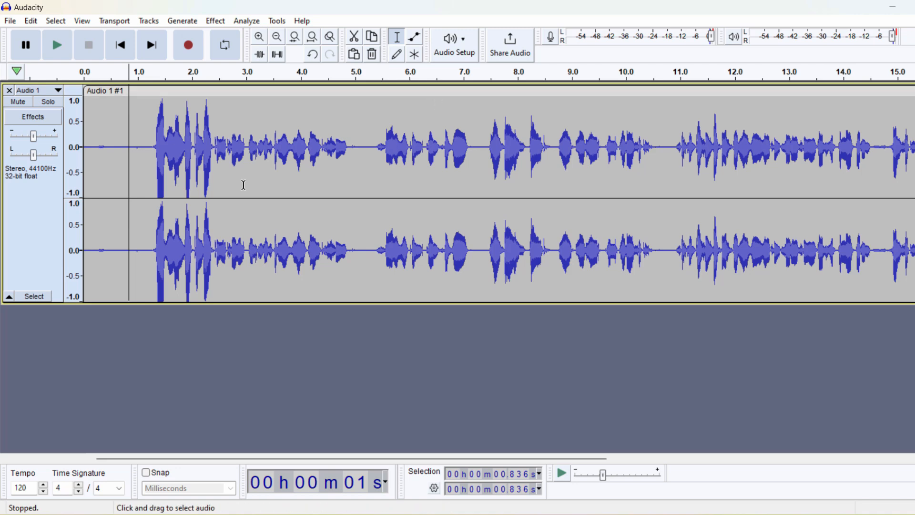
pyautogui.click(278, 93)
pyautogui.click(407, 143)
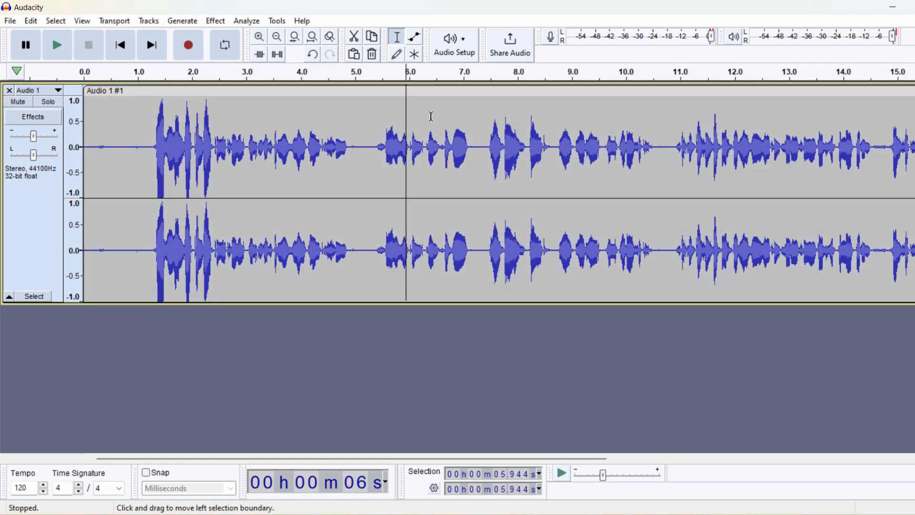
pyautogui.click(260, 98)
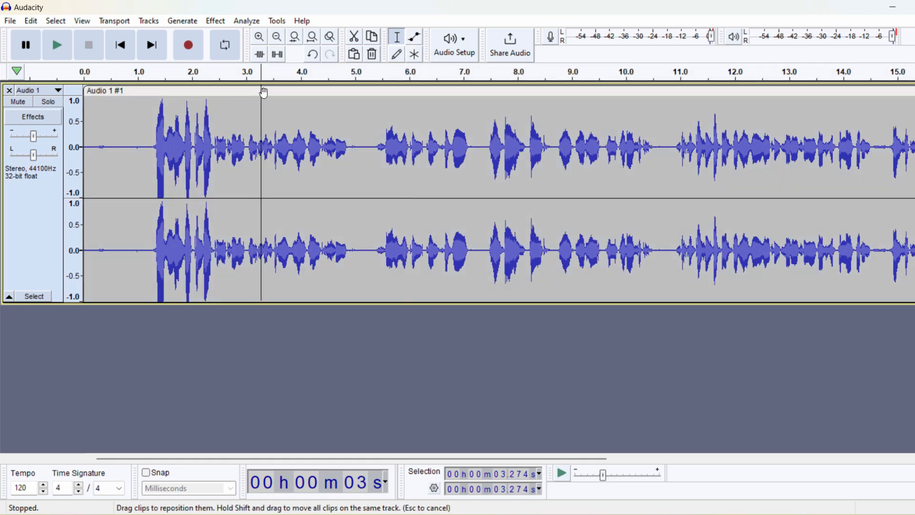
pyautogui.click(264, 90)
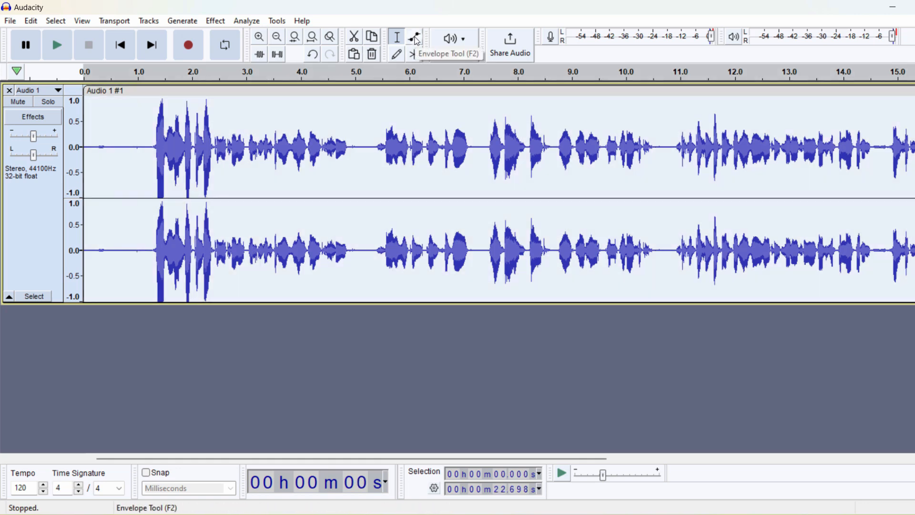
# Step: With the Envelope tool, lower the whole track's volume envelope to about 0.35
pyautogui.click(416, 43)
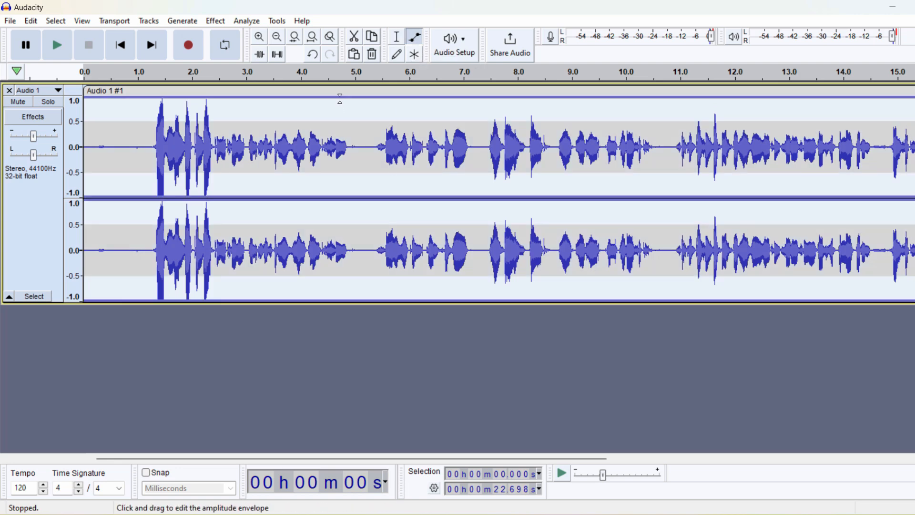
pyautogui.moveTo(373, 98); pyautogui.dragTo(374, 101)
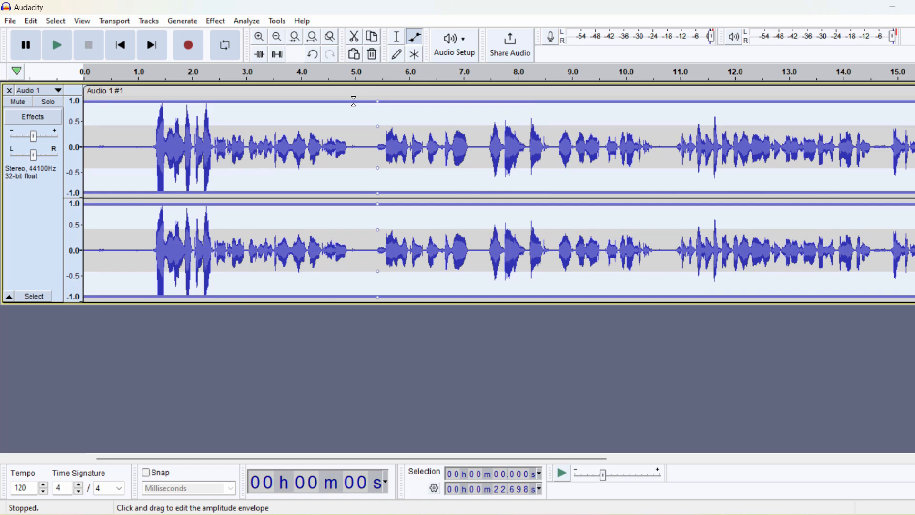
pyautogui.moveTo(371, 101); pyautogui.dragTo(374, 131)
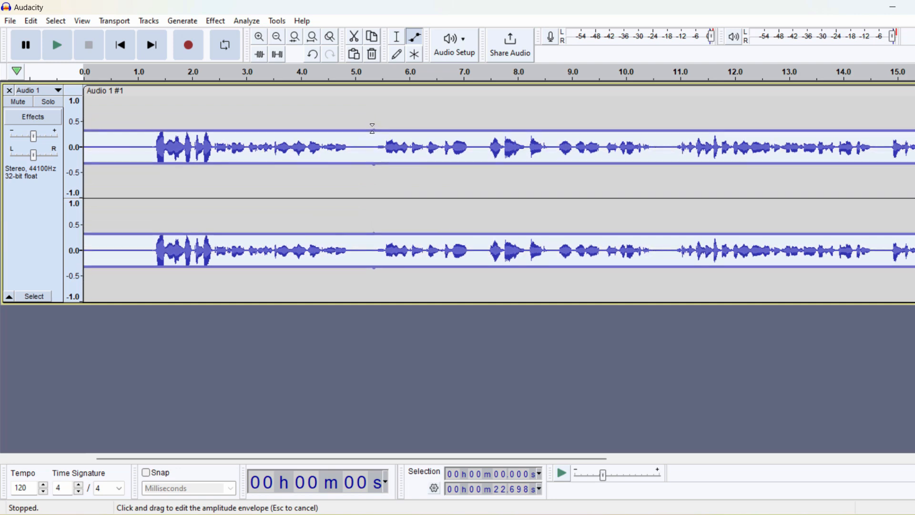
# Step: Place the cursor near 1 second and play back the quieter track, then stop
pyautogui.click(397, 36)
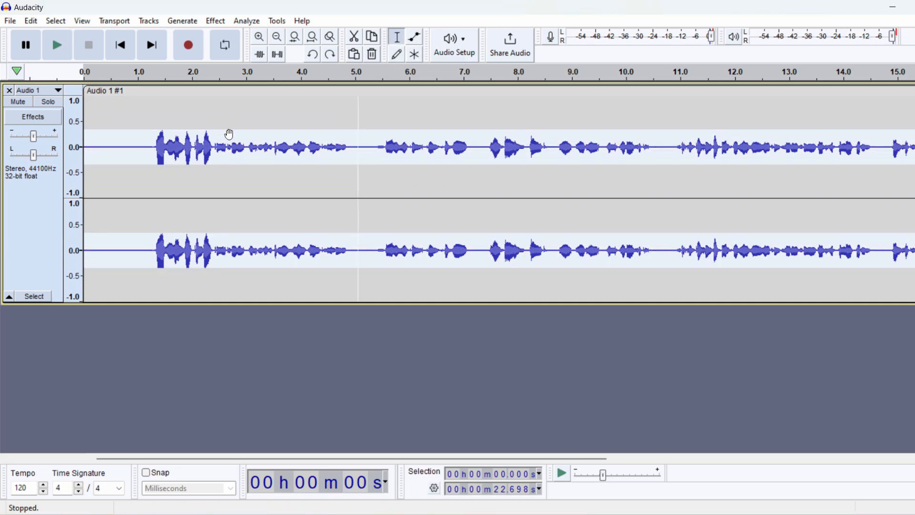
pyautogui.click(142, 144)
pyautogui.press('space')
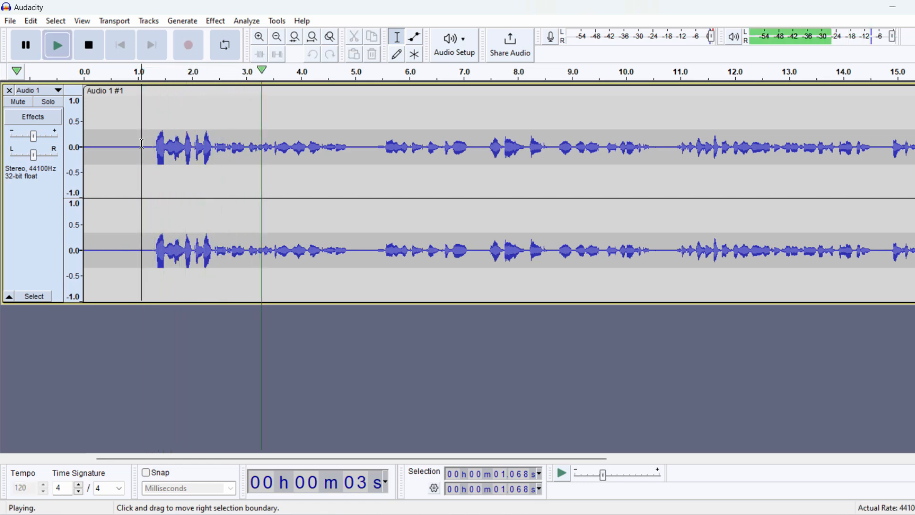
pyautogui.press('space')
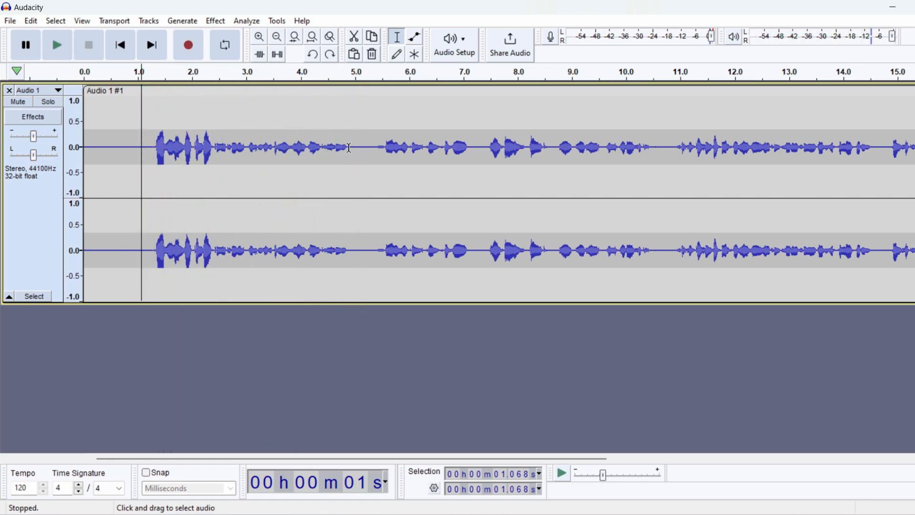
# Step: Raise the track's volume envelope back to full level with the Envelope tool
pyautogui.click(416, 38)
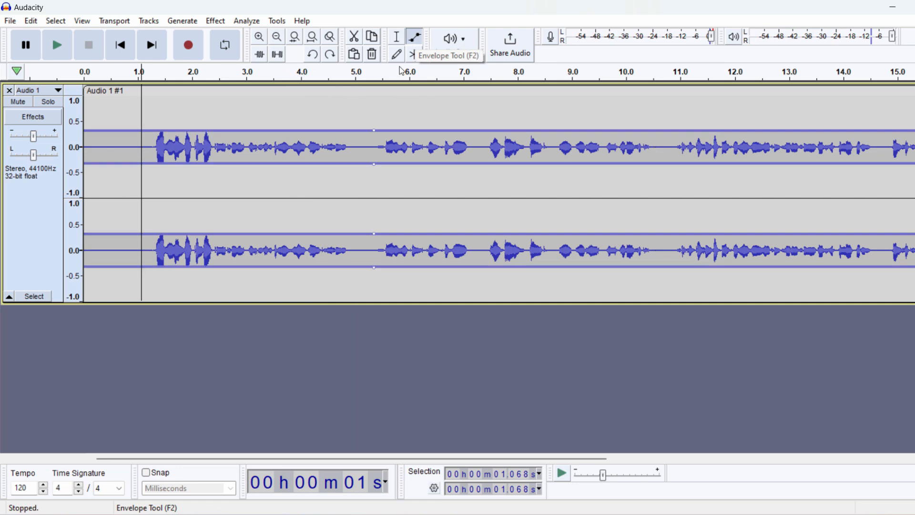
pyautogui.moveTo(373, 131); pyautogui.dragTo(374, 90)
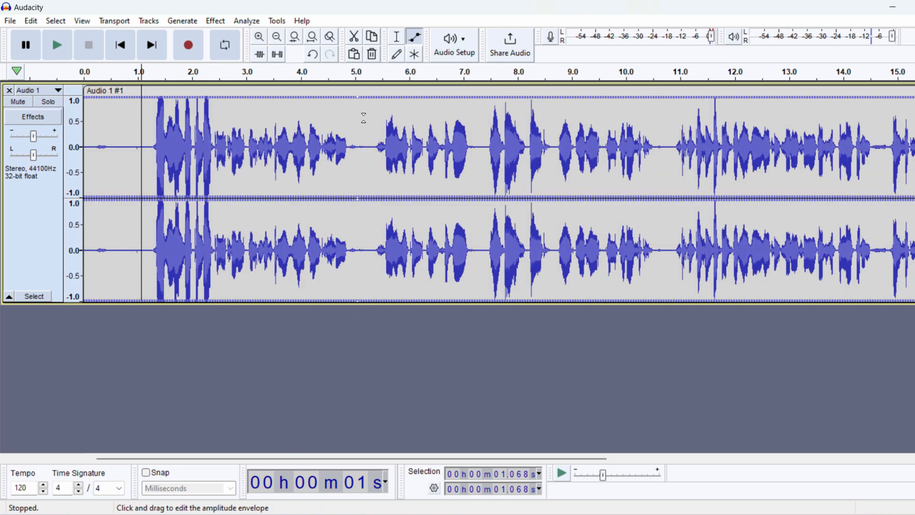
# Step: Try lowering the envelope after about 5 seconds and undo that change
pyautogui.moveTo(364, 157); pyautogui.dragTo(365, 151)
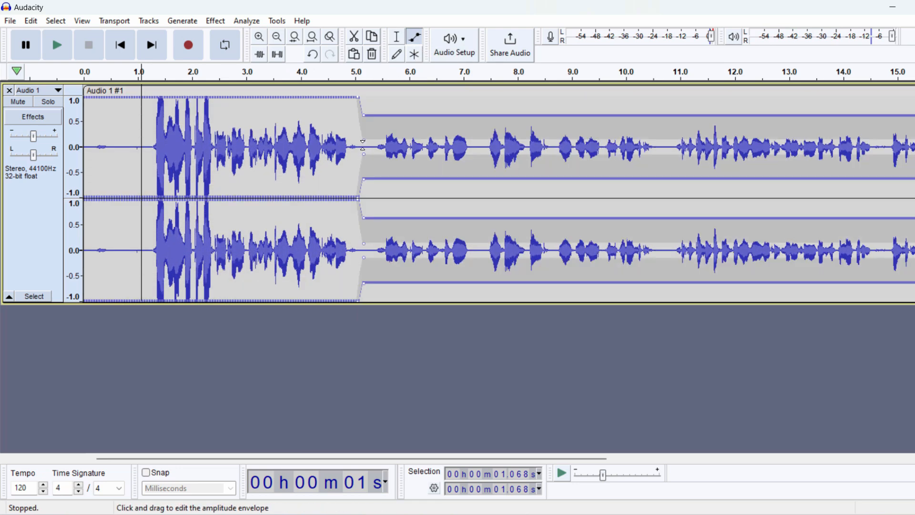
pyautogui.click(397, 37)
pyautogui.hotkey('ctrl', 'z')
# Step: Play the track from about 5.3 seconds and stop playback
pyautogui.click(373, 155)
pyautogui.press('space')
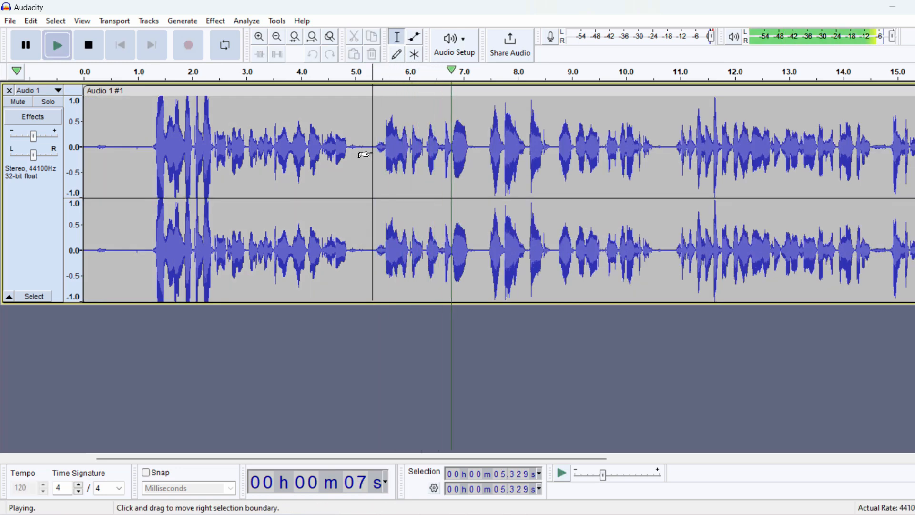
pyautogui.press('space')
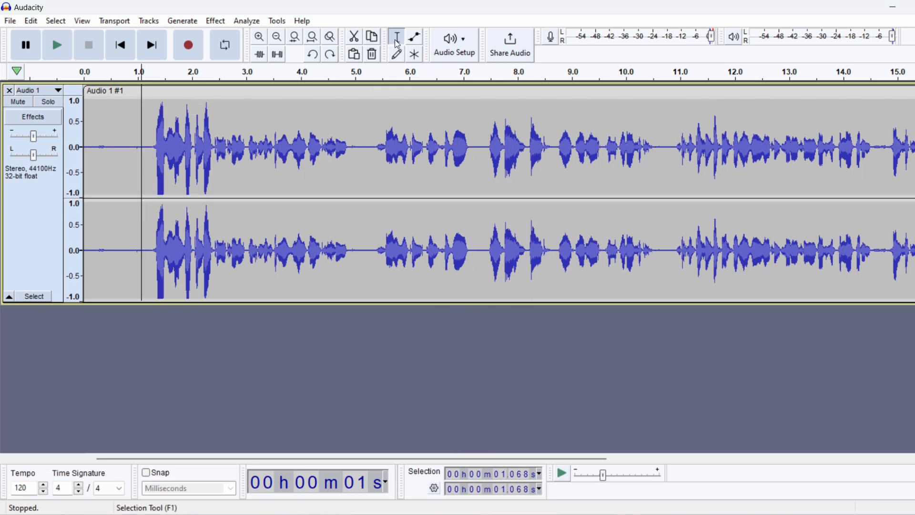
# Step: Try raising the envelope at a point near 6.5 seconds and undo the raise
pyautogui.click(418, 41)
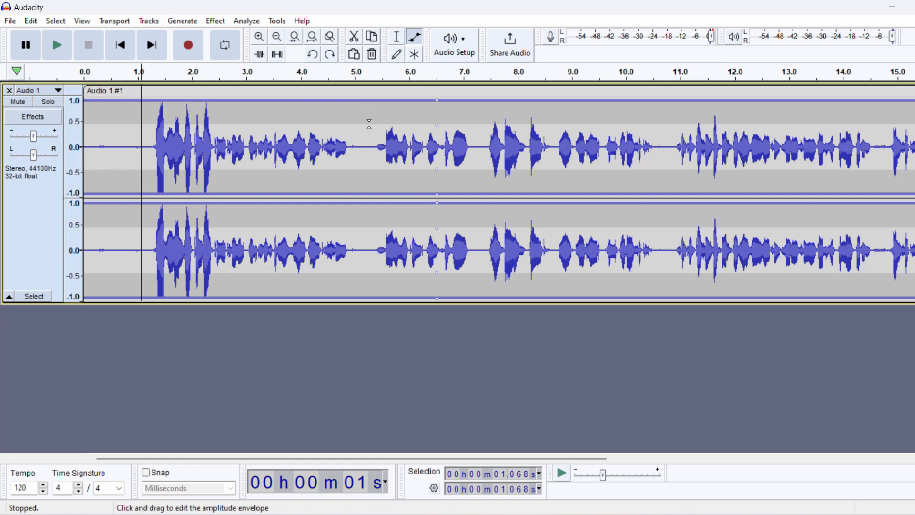
pyautogui.moveTo(438, 100); pyautogui.dragTo(437, 104)
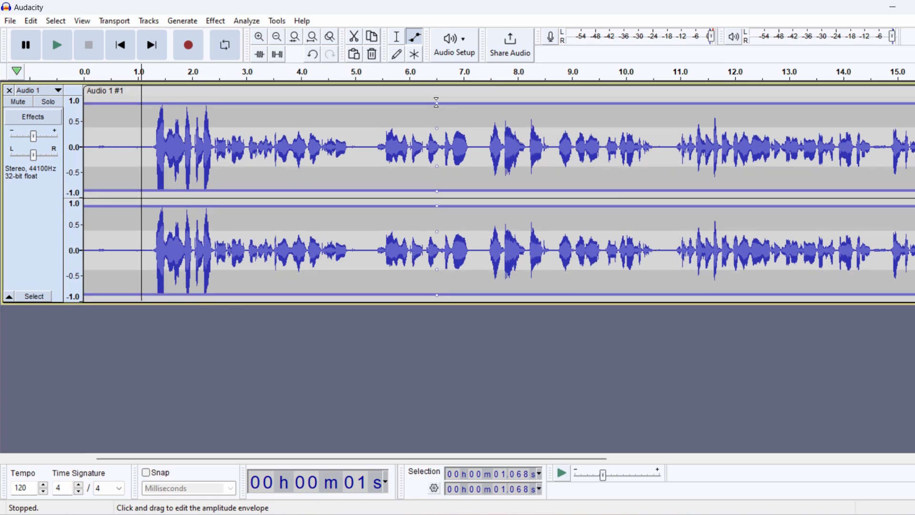
pyautogui.moveTo(438, 103); pyautogui.dragTo(436, 89)
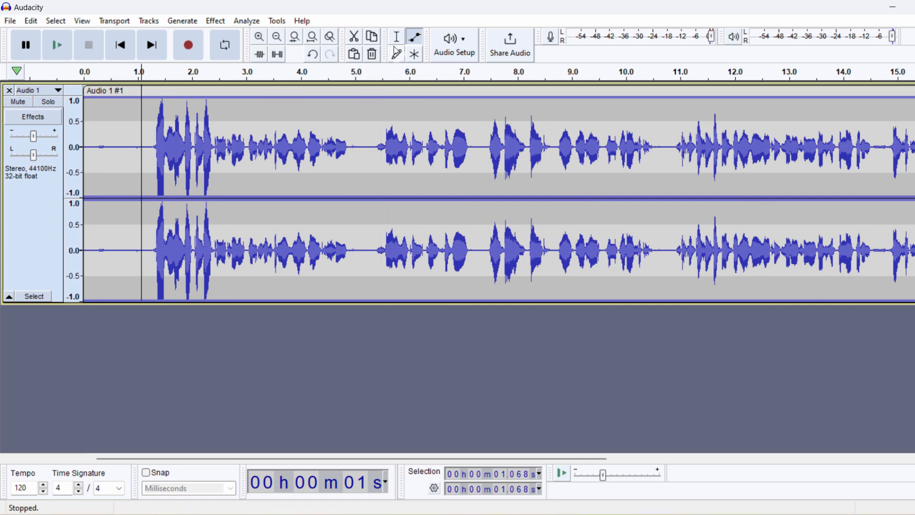
pyautogui.hotkey('ctrl', 'z')
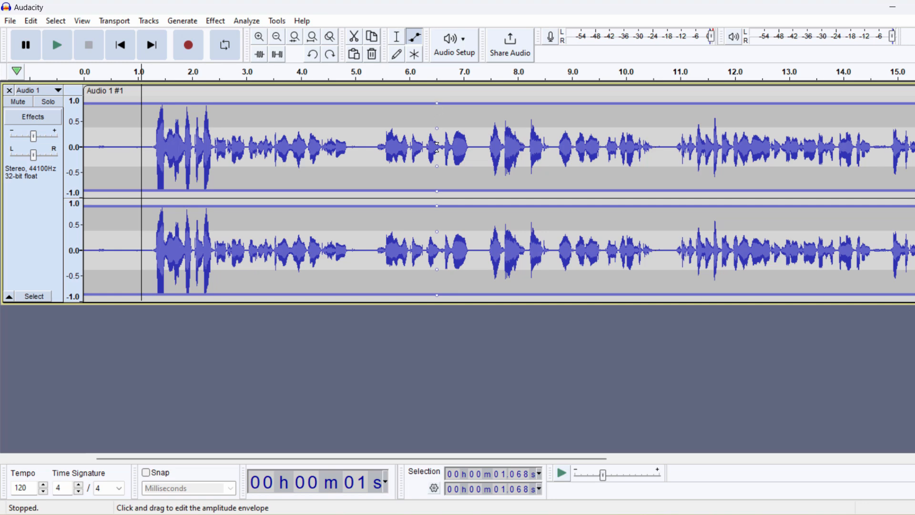
pyautogui.click(396, 37)
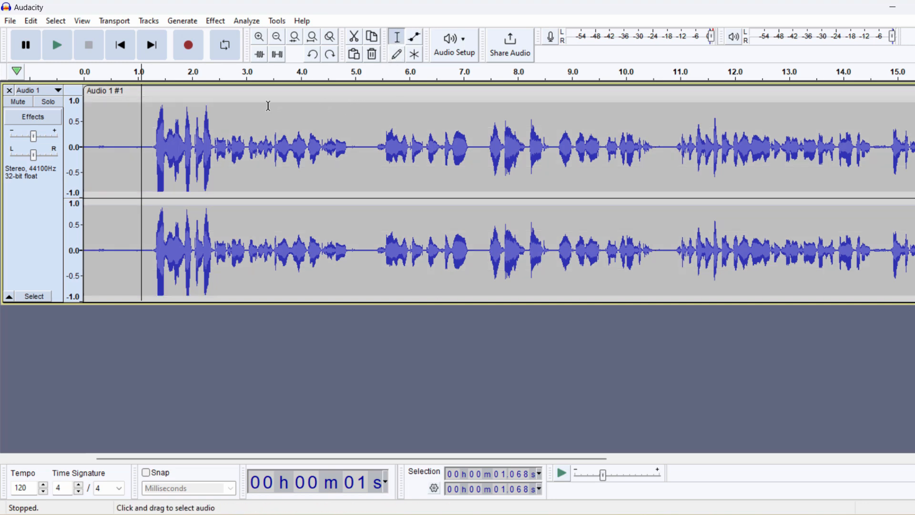
pyautogui.click(313, 127)
pyautogui.click(360, 127)
pyautogui.click(328, 119)
# Step: Move the envelope point to about 11 seconds and pull the envelope down there
pyautogui.click(420, 41)
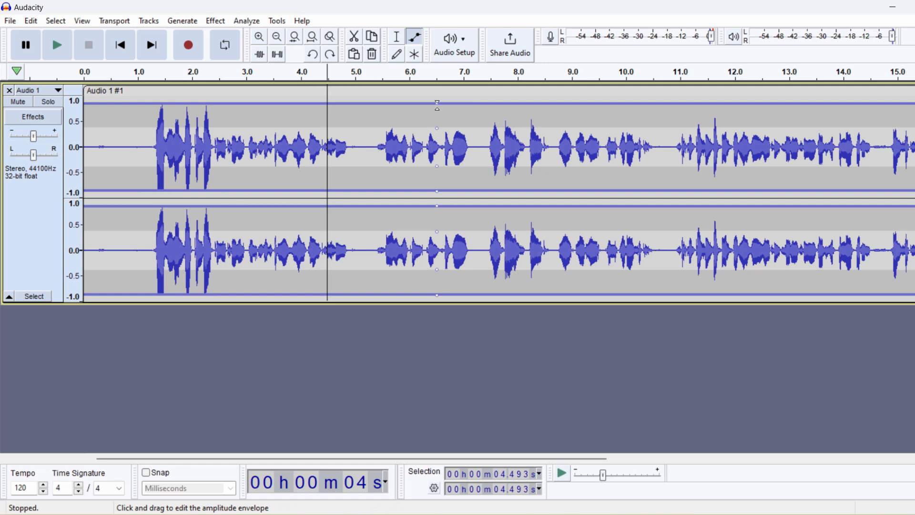
pyautogui.moveTo(437, 103); pyautogui.dragTo(673, 89)
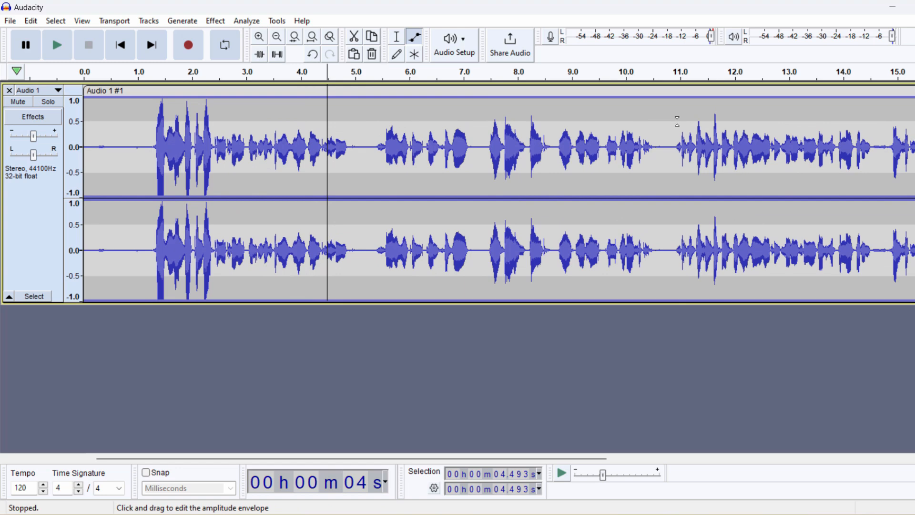
pyautogui.moveTo(679, 120); pyautogui.dragTo(689, 144)
pyautogui.hotkey('ctrl', 'z')
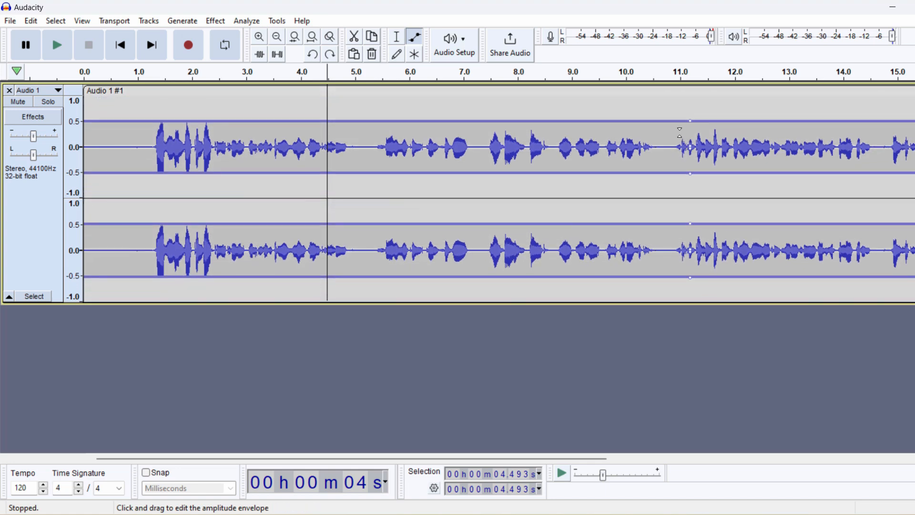
# Step: Place the cursor at about 10.9 seconds and play the section, then stop
pyautogui.click(396, 36)
pyautogui.click(675, 143)
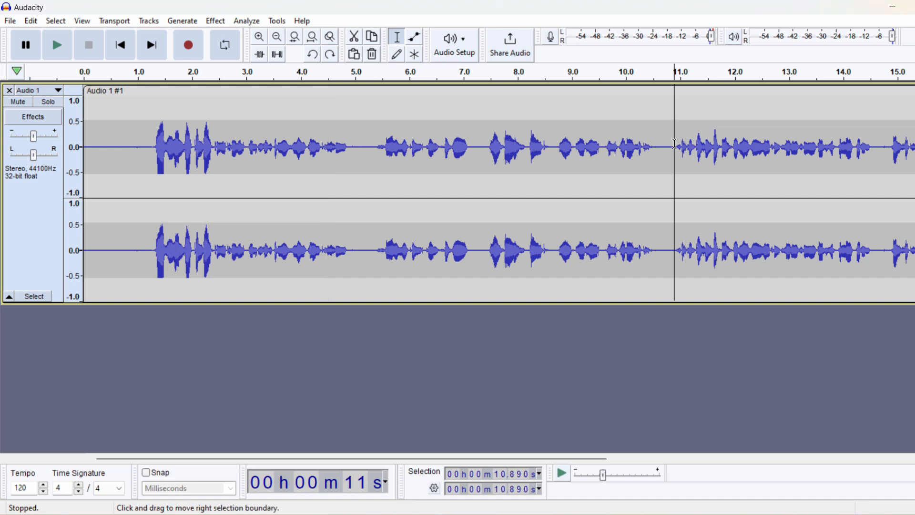
pyautogui.press('space')
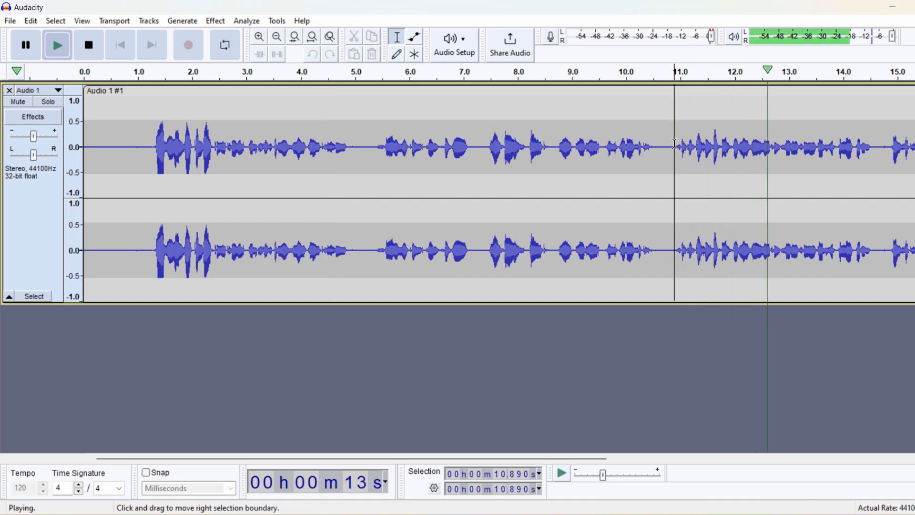
pyautogui.press('space')
# Step: Raise the envelope near 11 seconds back to full volume
pyautogui.click(414, 42)
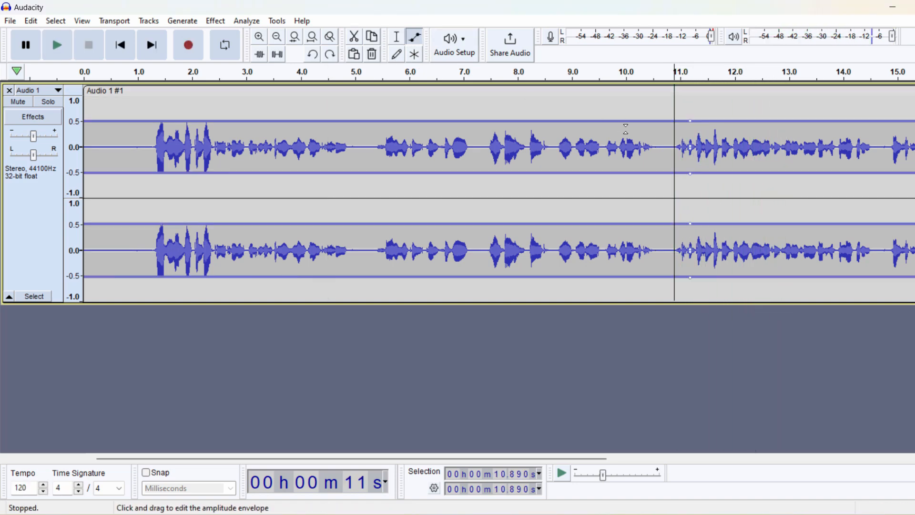
pyautogui.moveTo(689, 146); pyautogui.dragTo(690, 111)
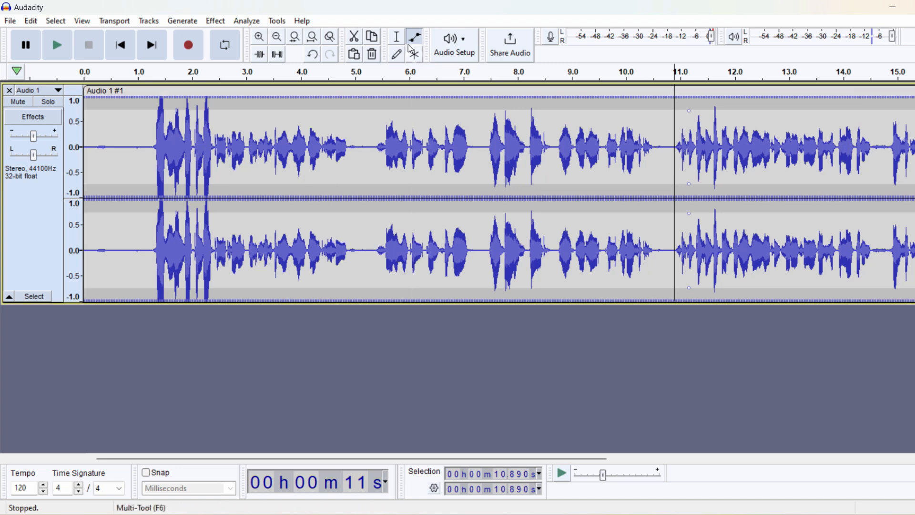
# Step: Play the track from about 10.6 seconds and stop playback
pyautogui.press('F1')
pyautogui.click(660, 162)
pyautogui.press('space')
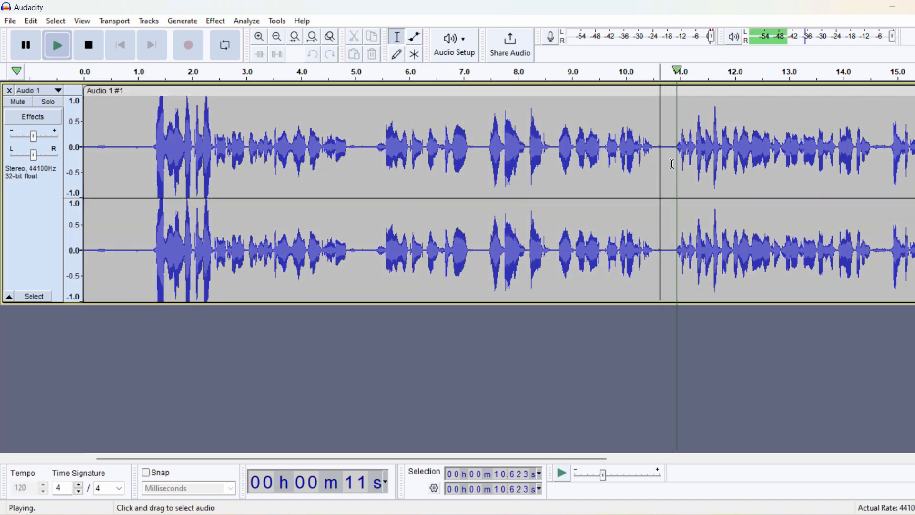
pyautogui.press('space')
# Step: Move the envelope point to about 2.4 seconds and lower the envelope before it to roughly 0.4
pyautogui.click(415, 37)
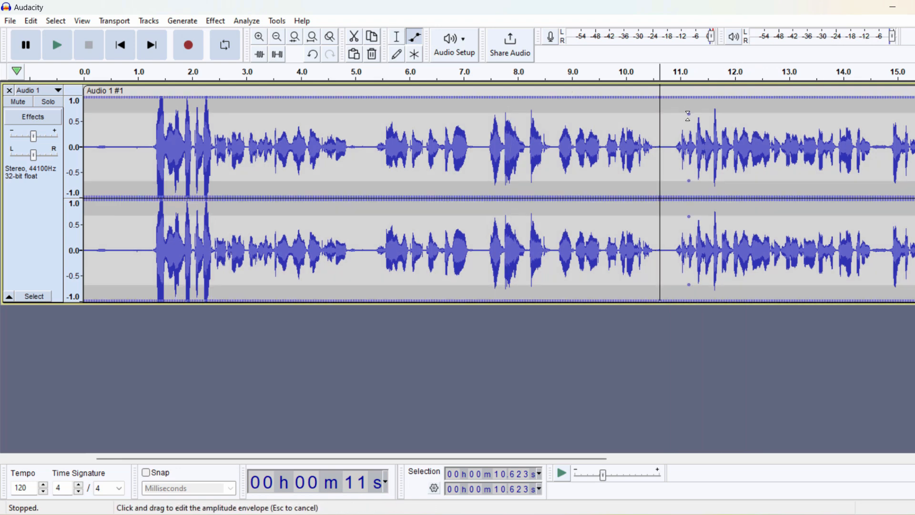
pyautogui.moveTo(689, 97)
pyautogui.mouseDown()
pyautogui.moveTo(690, 111)
pyautogui.moveTo(689, 98)
pyautogui.mouseUp()
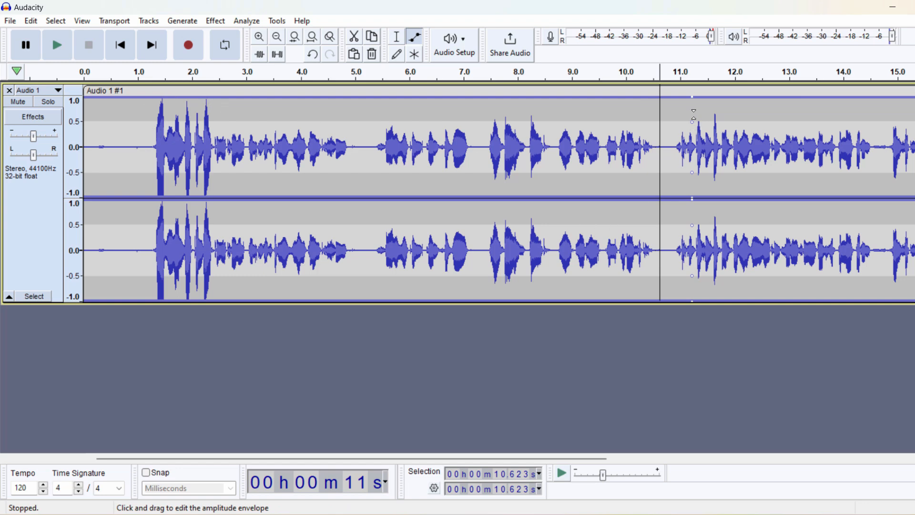
pyautogui.moveTo(694, 125); pyautogui.dragTo(214, 111)
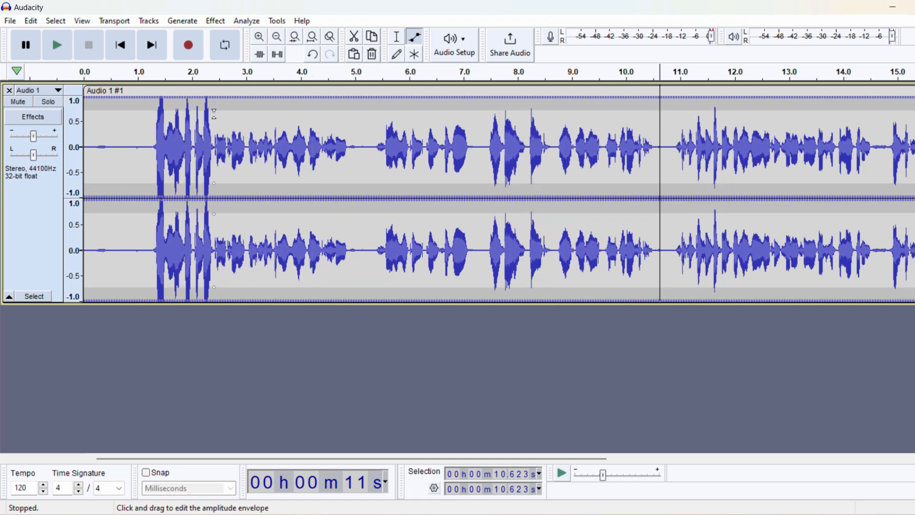
pyautogui.moveTo(169, 97); pyautogui.dragTo(214, 128)
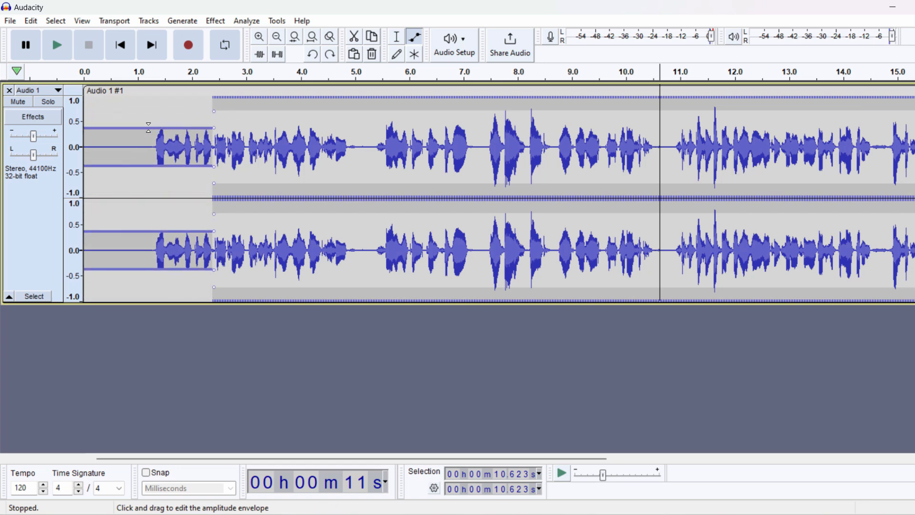
pyautogui.moveTo(124, 127); pyautogui.dragTo(125, 100)
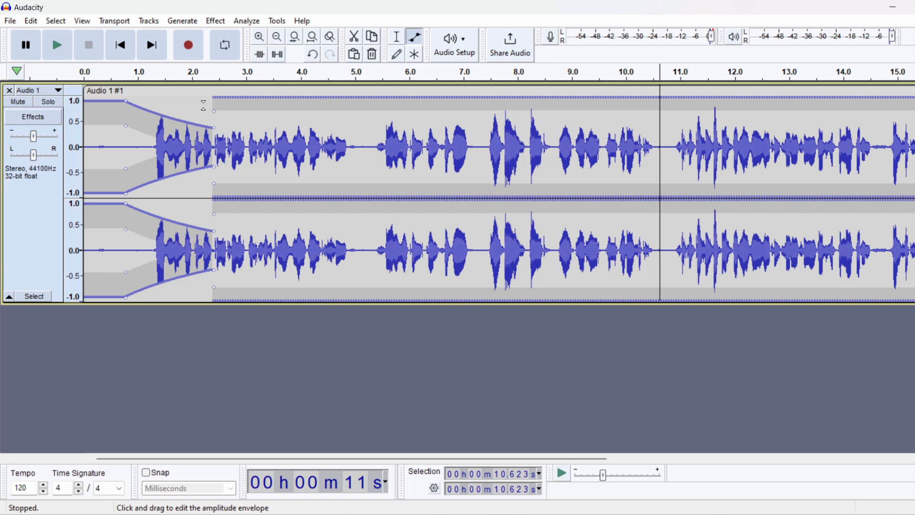
pyautogui.moveTo(127, 102); pyautogui.dragTo(128, 125)
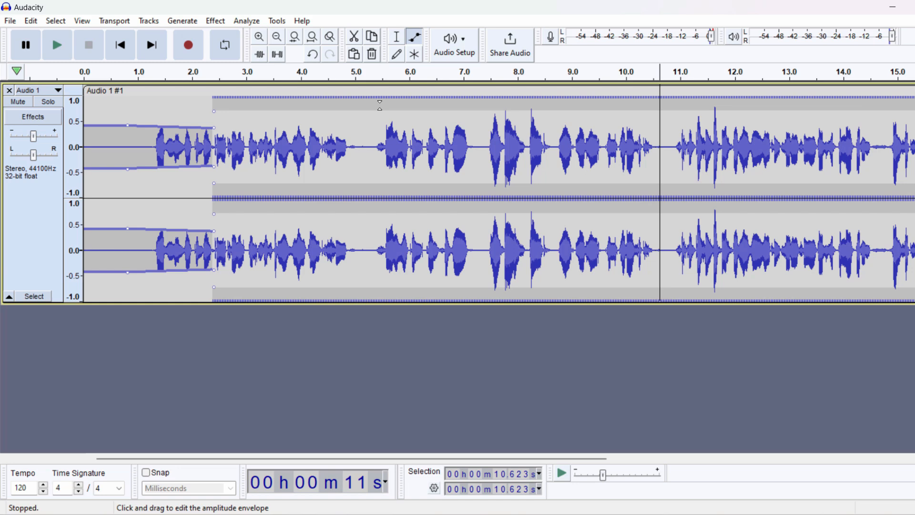
# Step: Play the track from about 0.9 seconds to hear the quieter intro, then stop
pyautogui.click(398, 39)
pyautogui.click(134, 148)
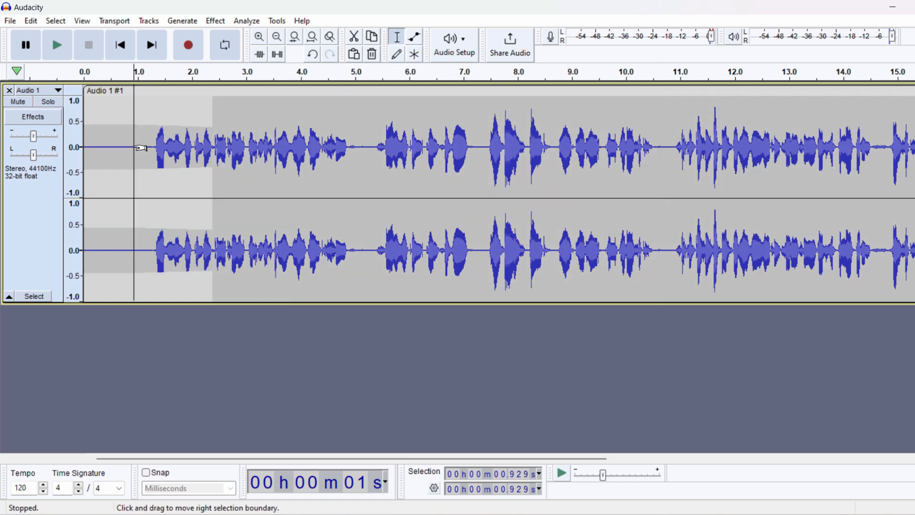
pyautogui.press('space')
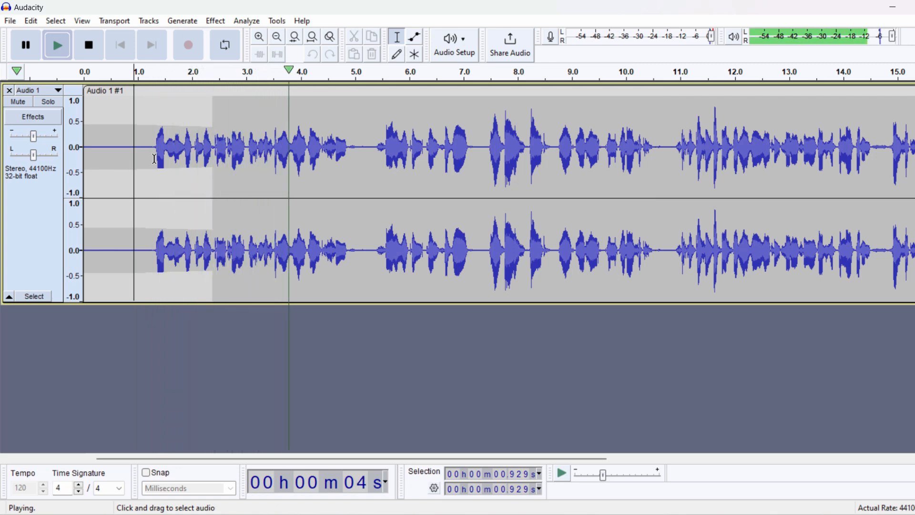
pyautogui.press('space')
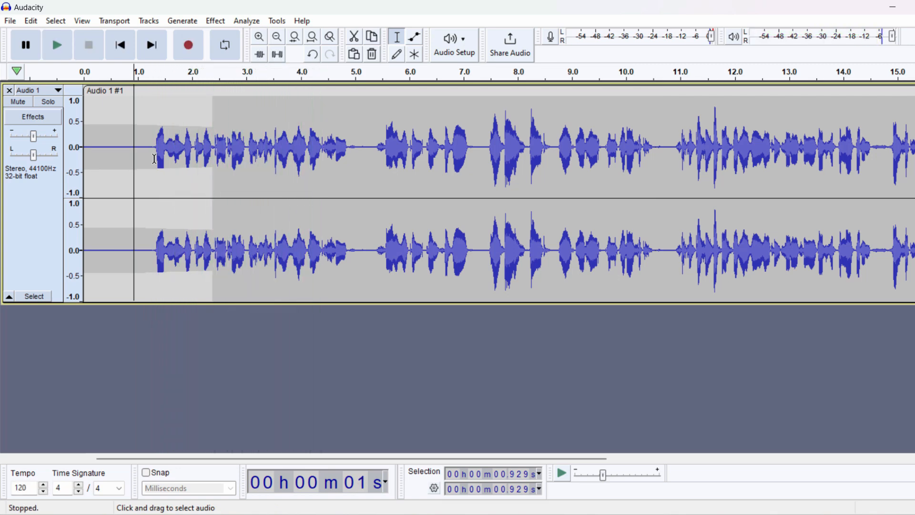